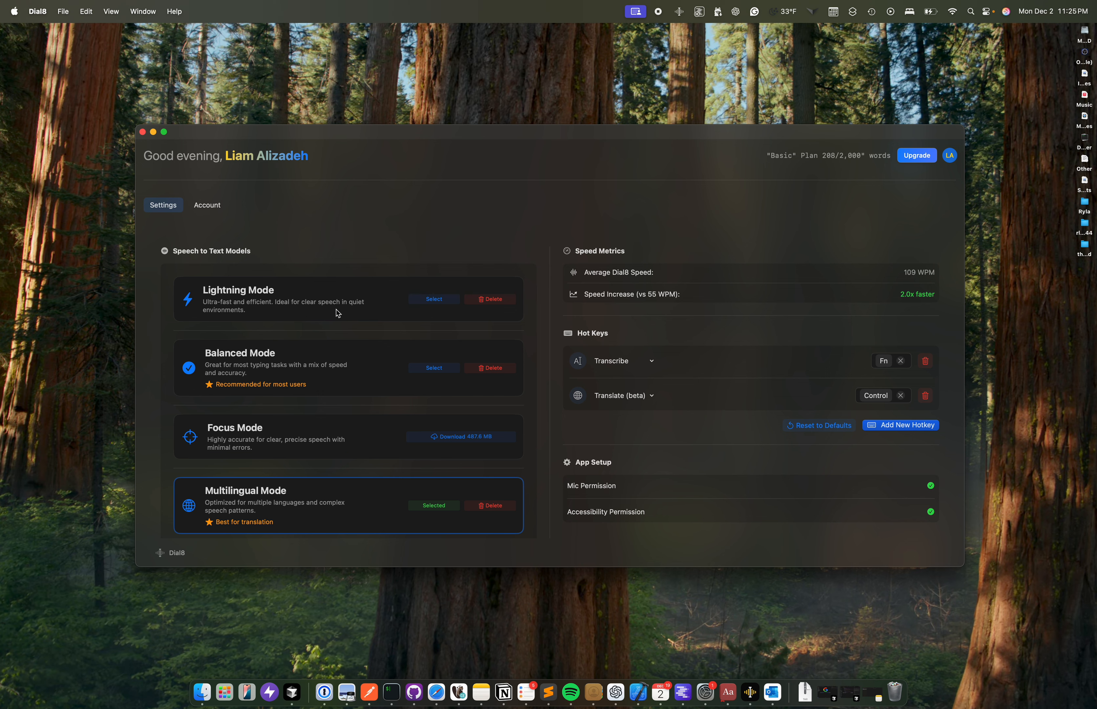
Review the available speech-to-text models and select Balanced Mode as the active one.
scroll(338, 313, down, 4)
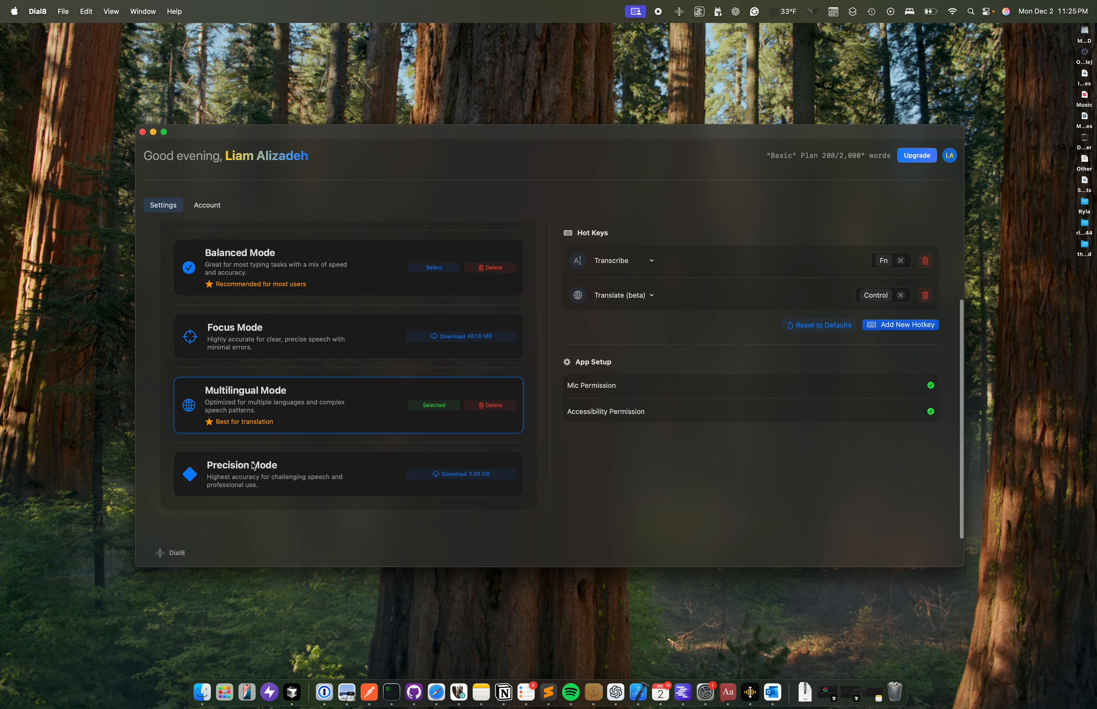
scroll(283, 477, up, 5)
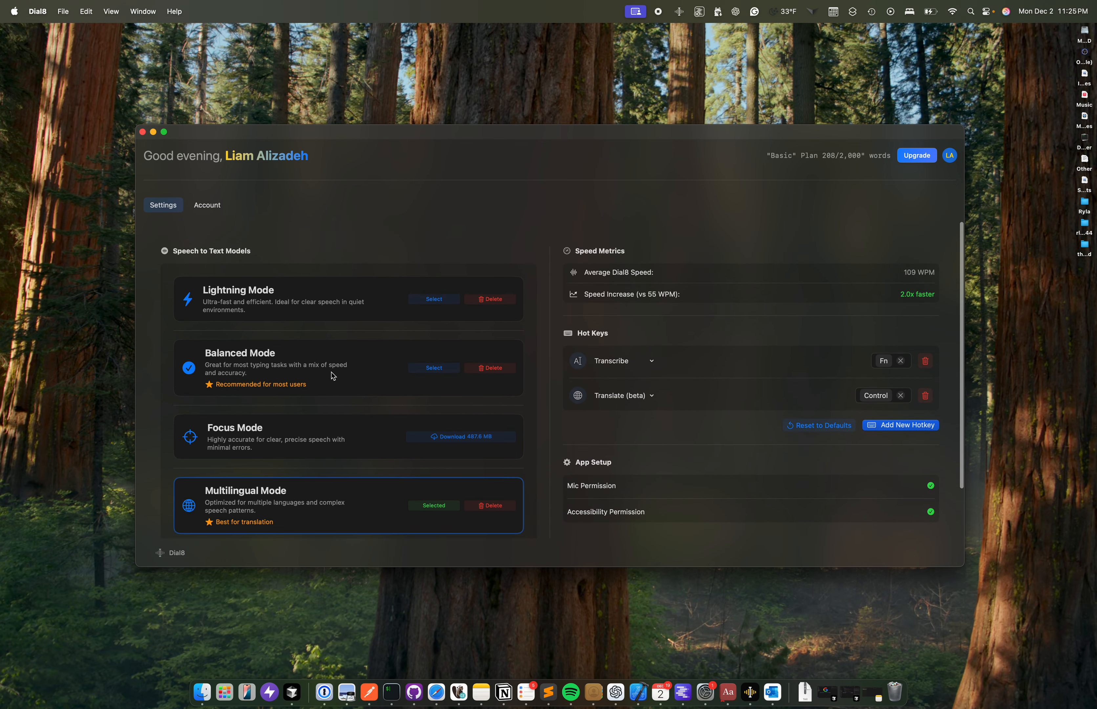
click(428, 369)
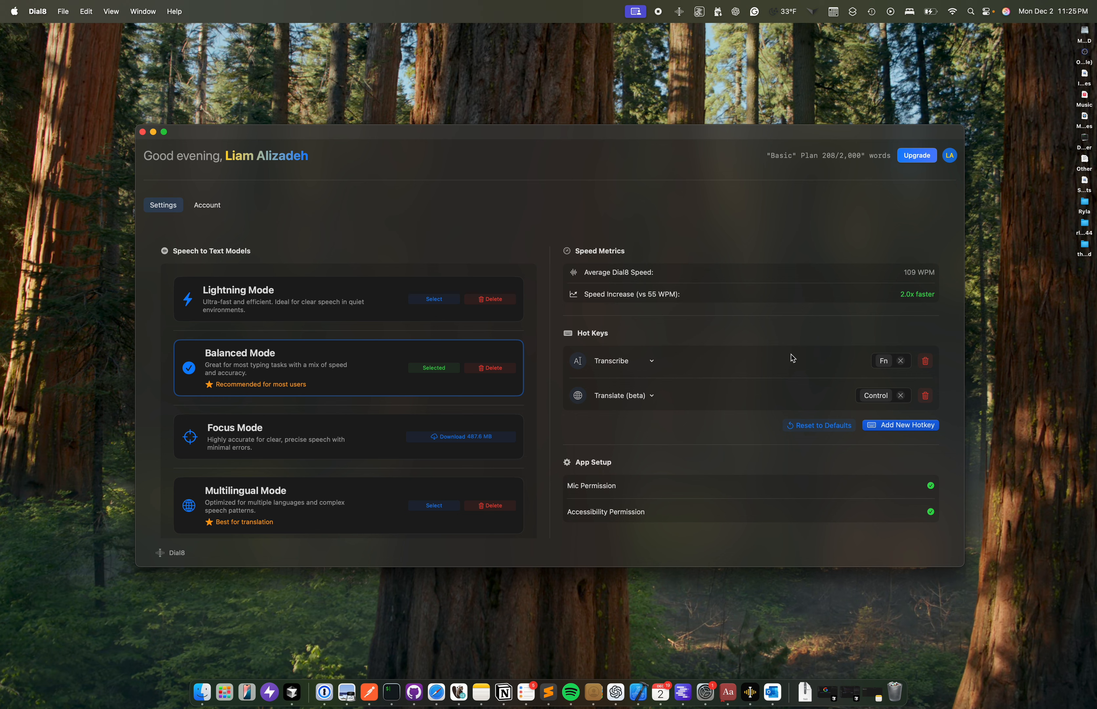
Start a Transcribe recording, switch to Notes, and dictate a passage about how recordings are wiped into the note below two blank lines.
key(fn)
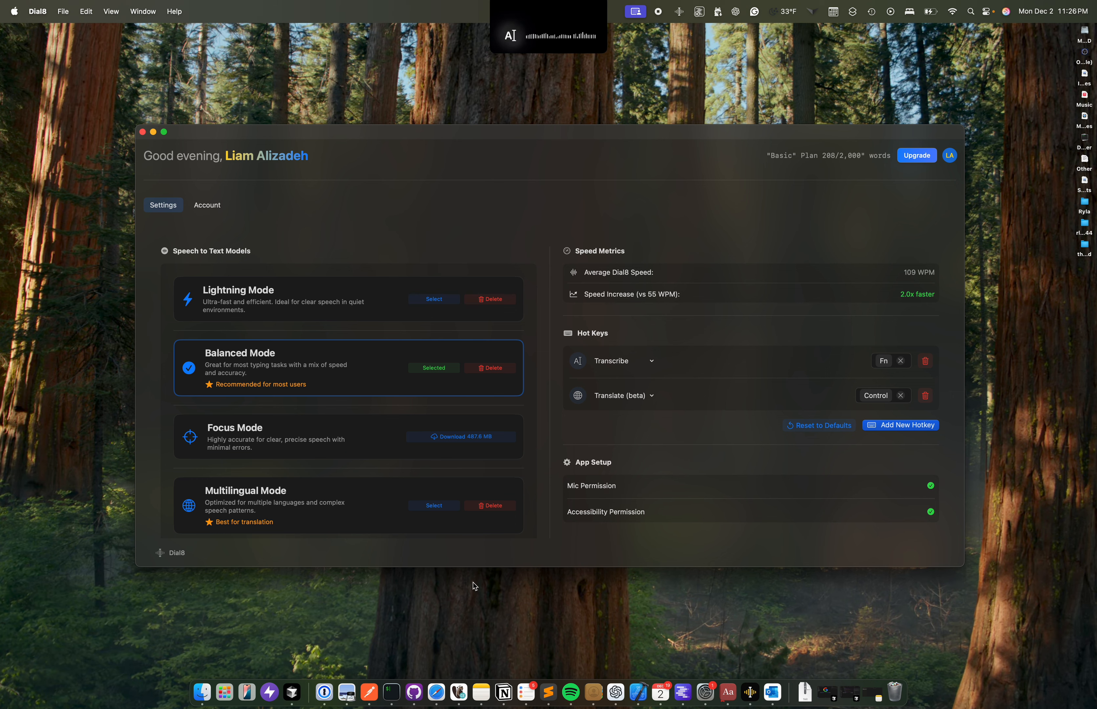
click(481, 696)
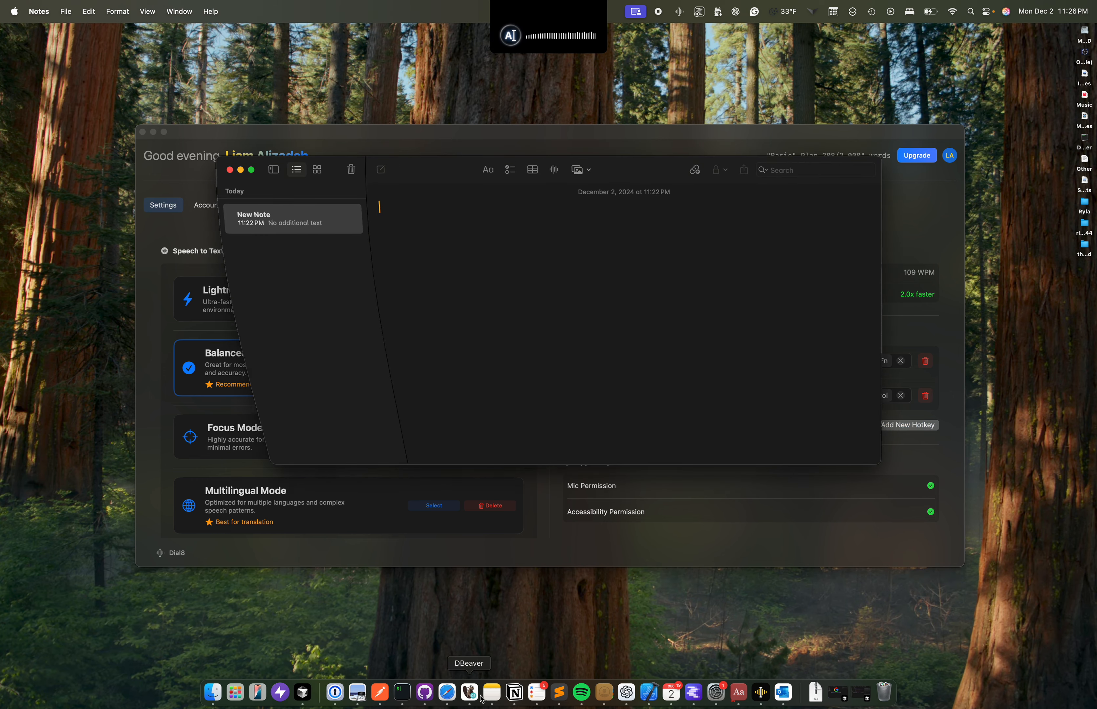
key(Return)
key(Return)
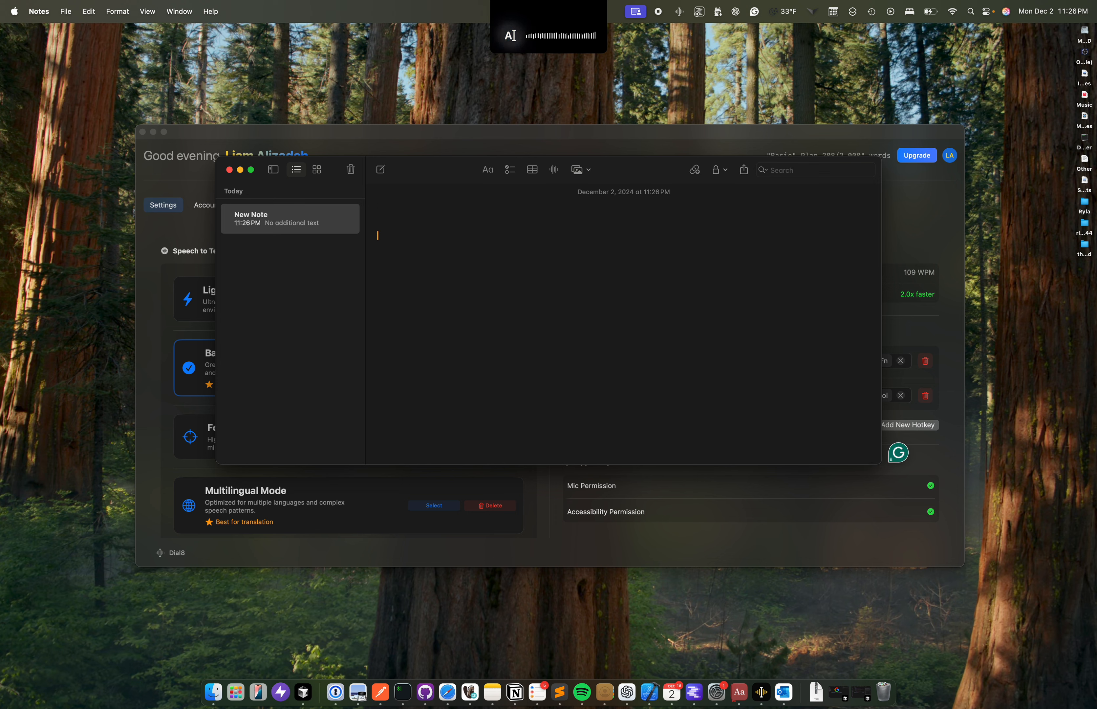
key(fn)
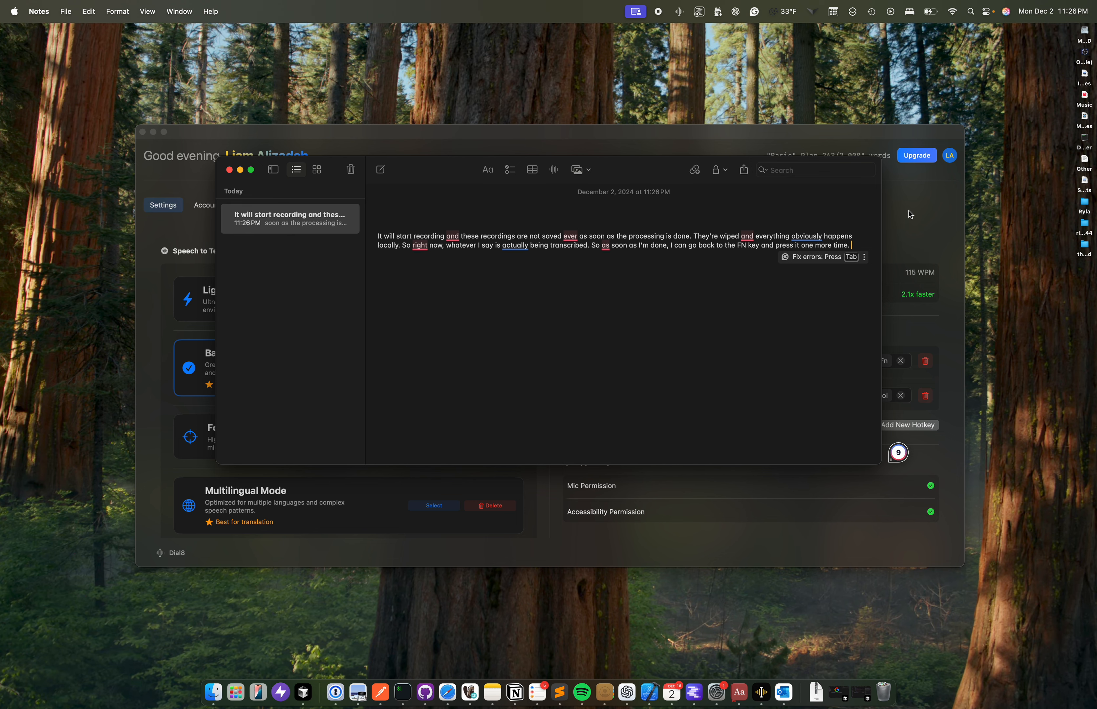
Clear the dictated passage in Notes to leave an empty note.
click(921, 233)
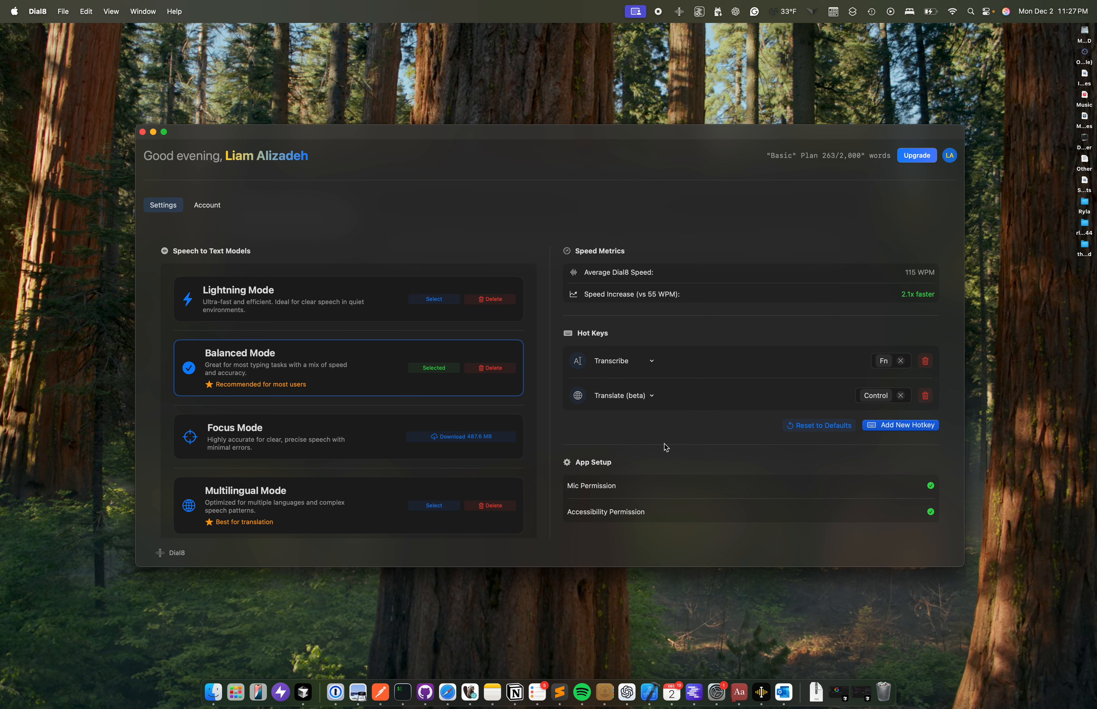
key(super+Tab)
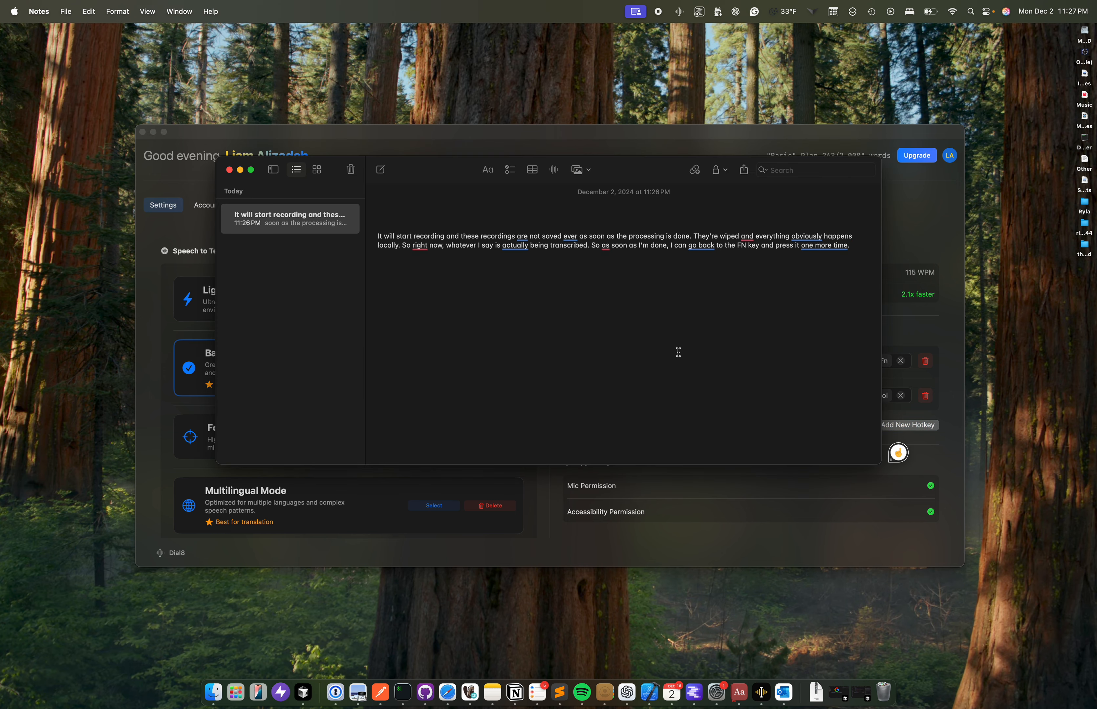
key(super+n)
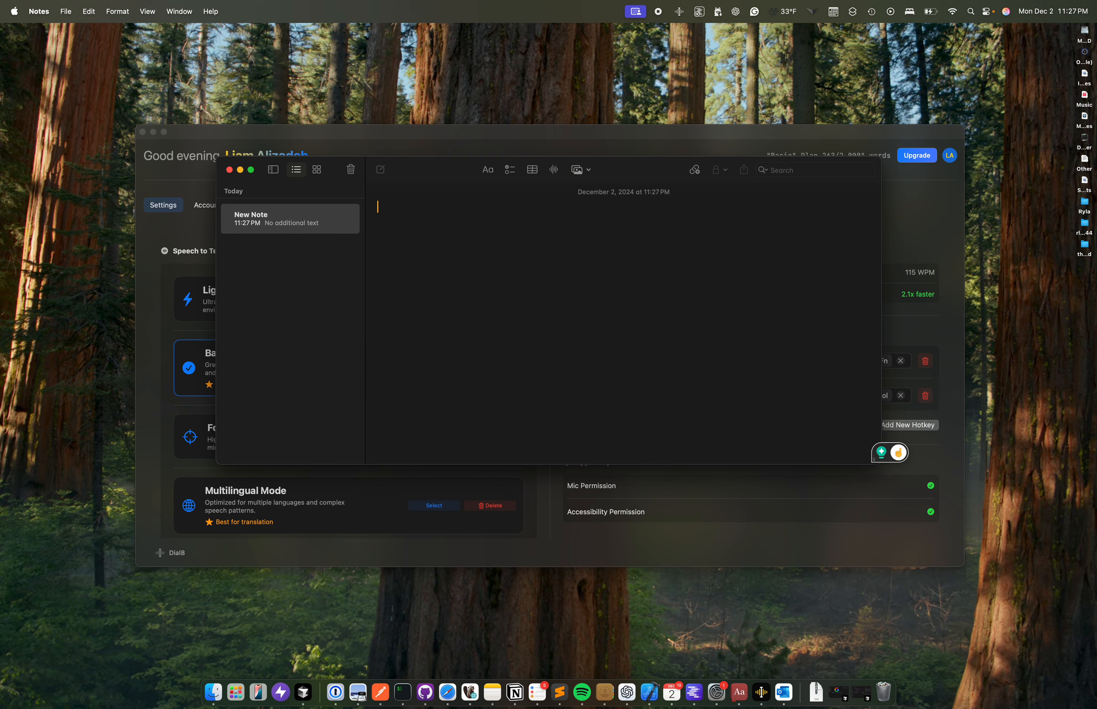
Switch to Dial8 and select Multilingual Mode as the speech-to-text model.
click(615, 561)
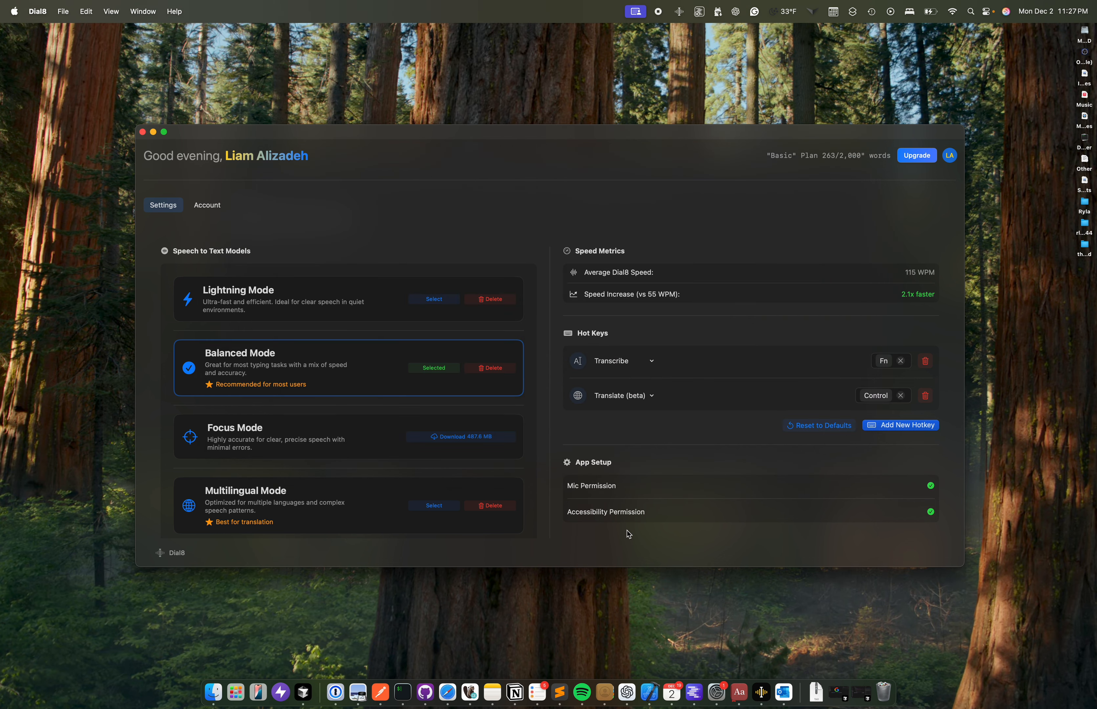
scroll(298, 438, down, 3)
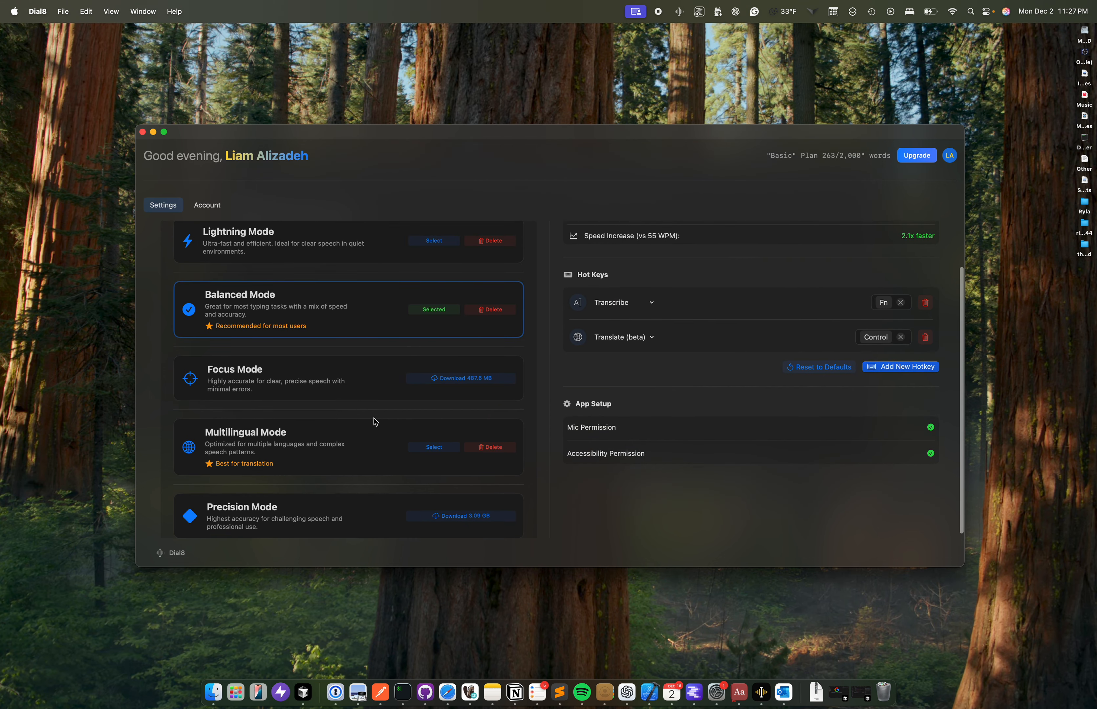
scroll(379, 436, up, 3)
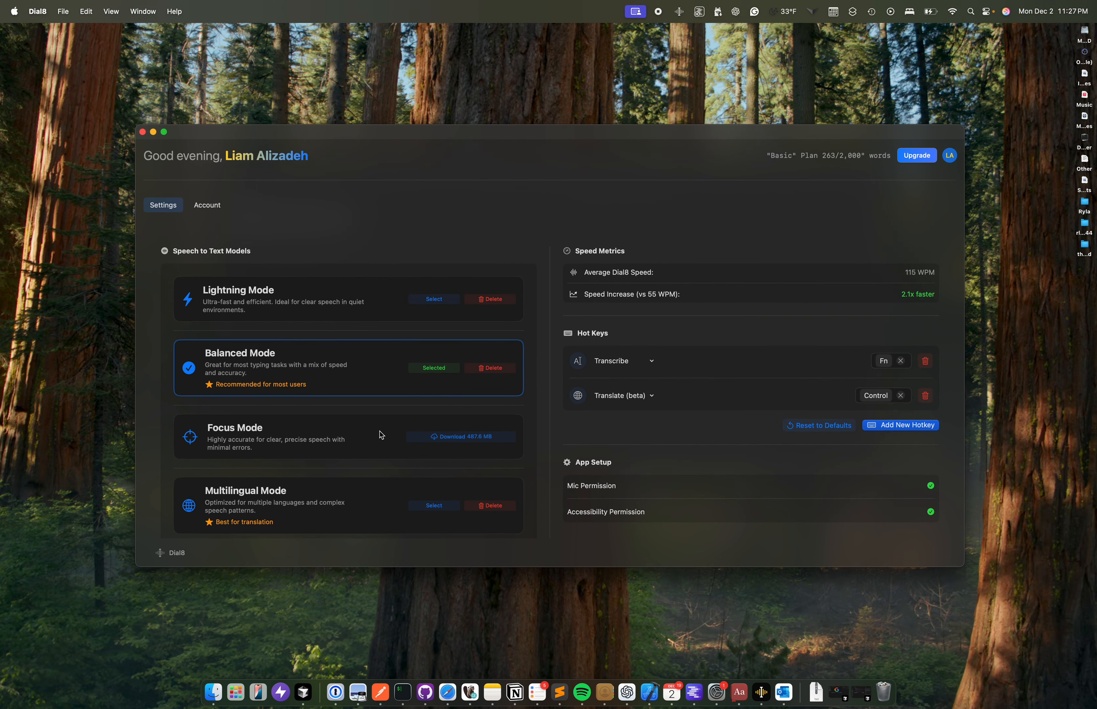
scroll(385, 434, down, 2)
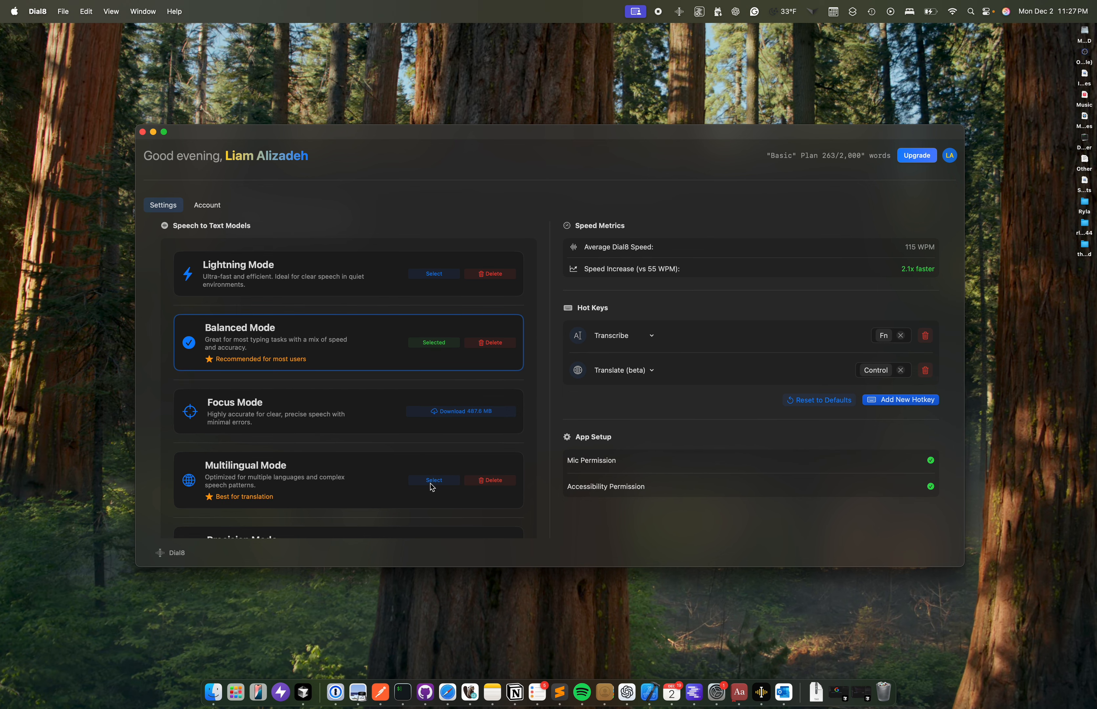
click(431, 484)
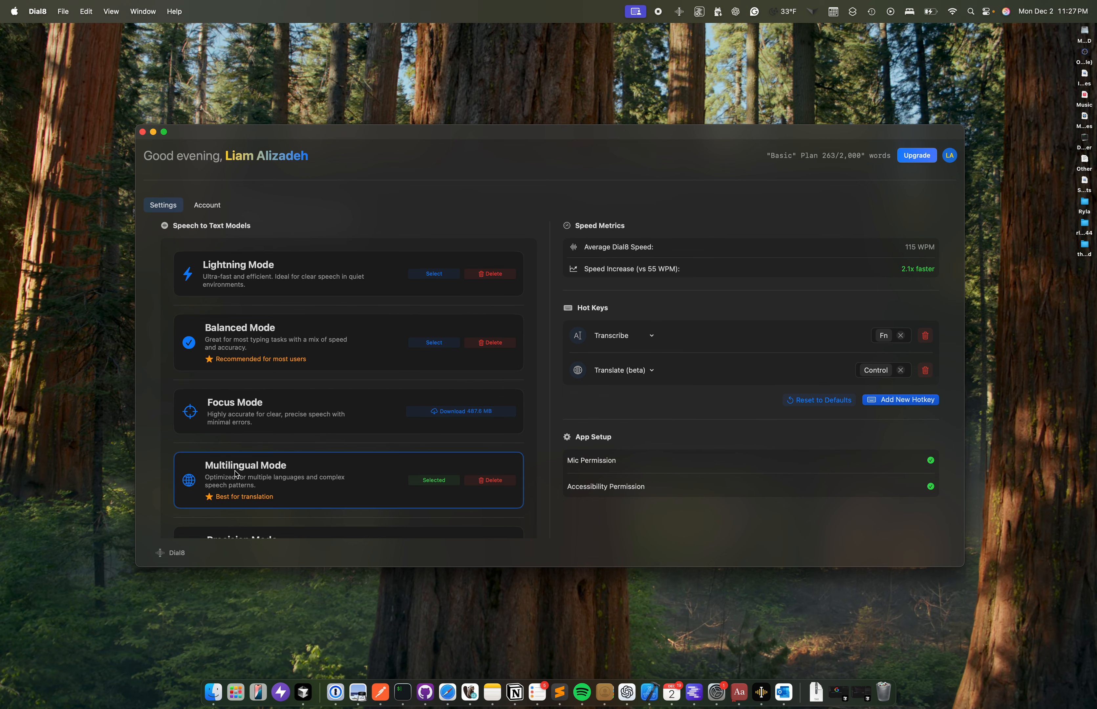
Switch to Notes and dictate "I can speak any foreign language. It's written in English after that." into the note.
key(super+Tab)
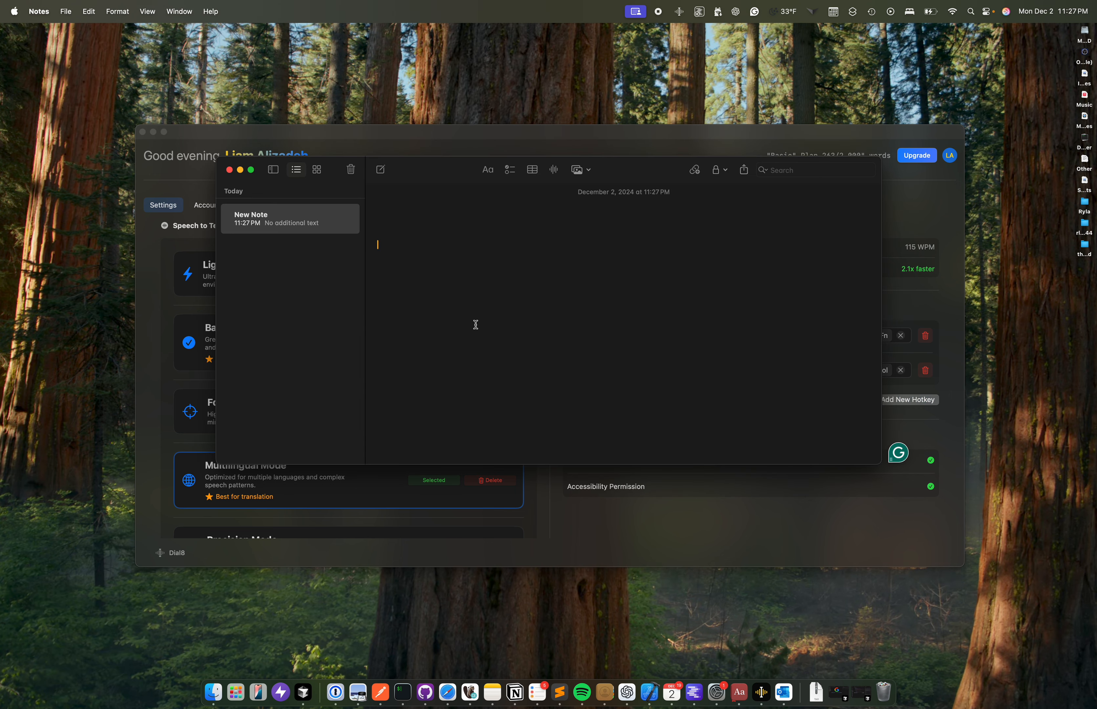
click(929, 231)
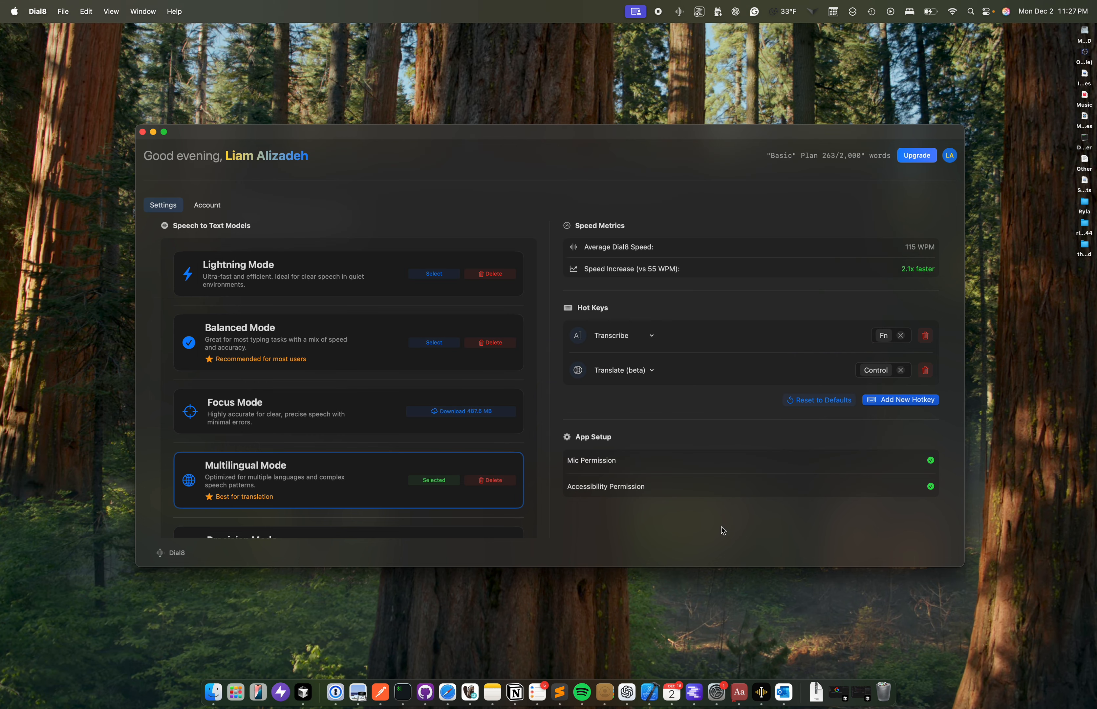
key(super+Tab)
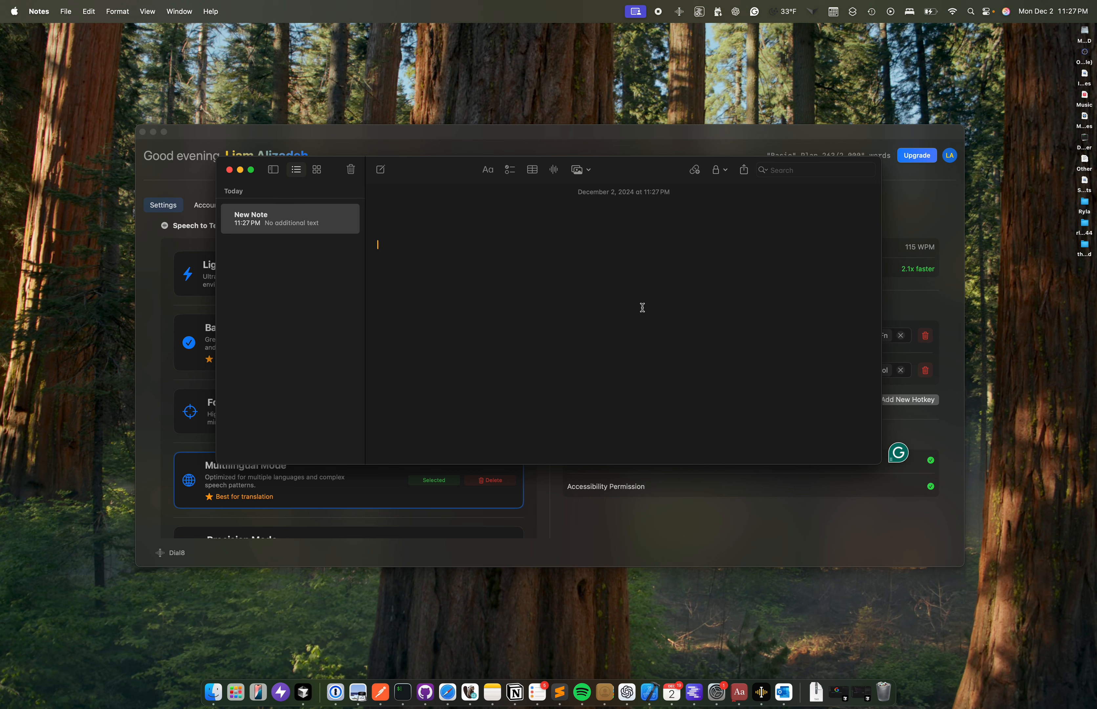
key(fn)
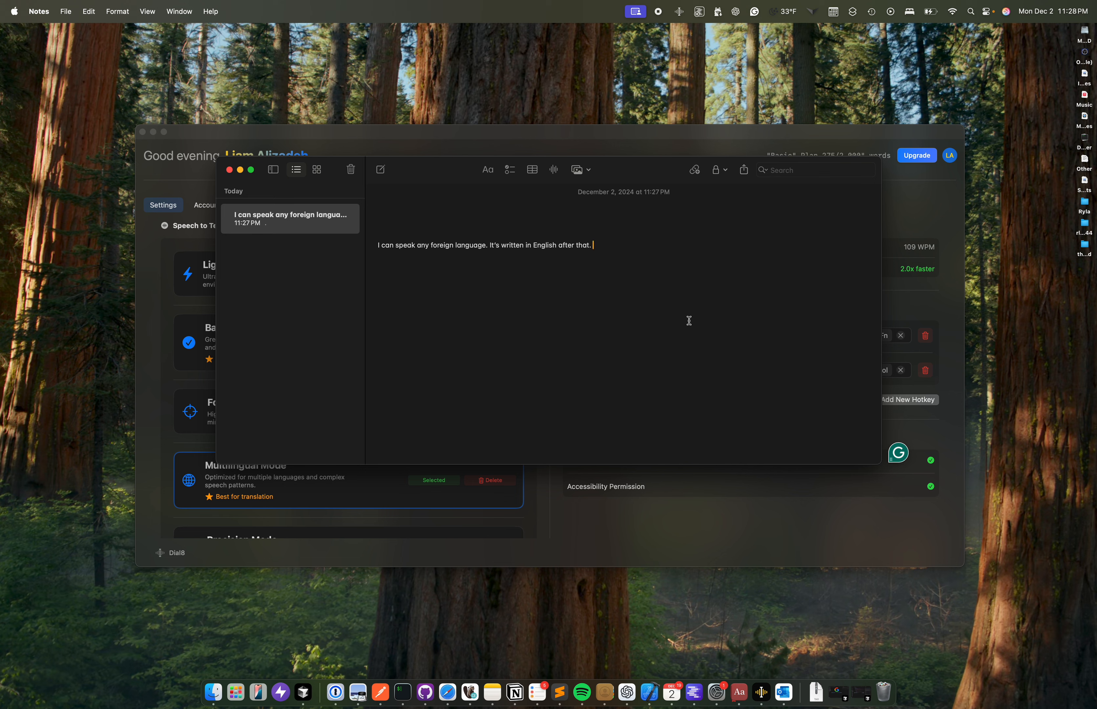
Delete the dictated sentence from the note and check the Transcribe and Translate hotkeys in Dial8.
key(super+a)
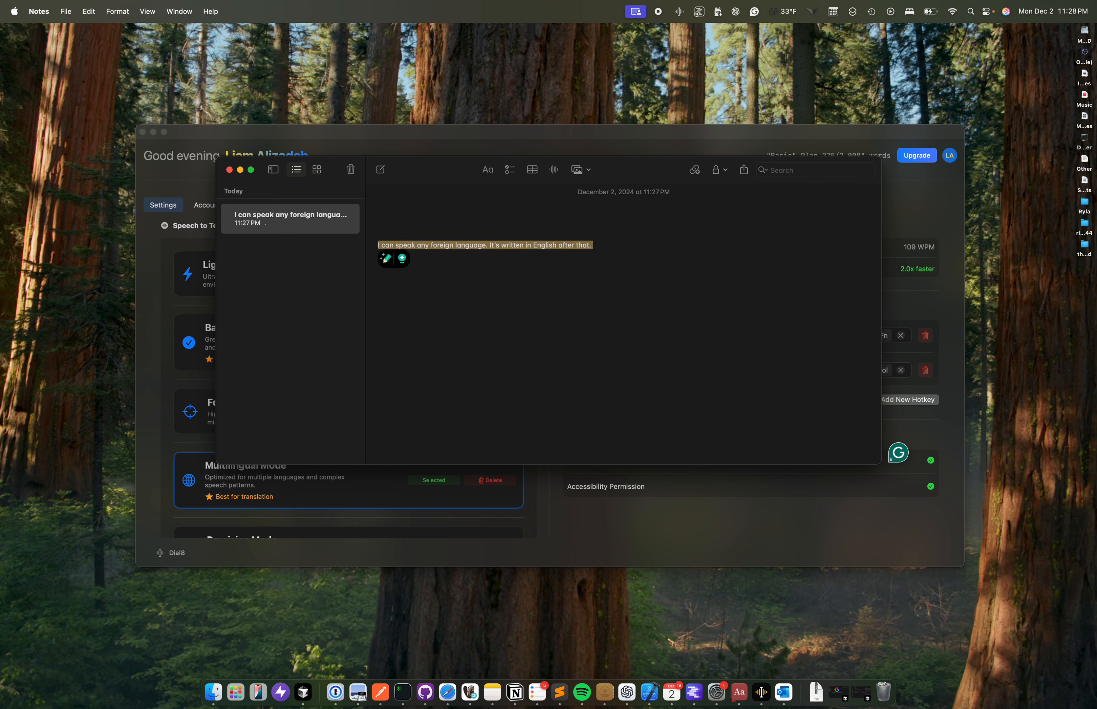
key(BackSpace)
click(926, 220)
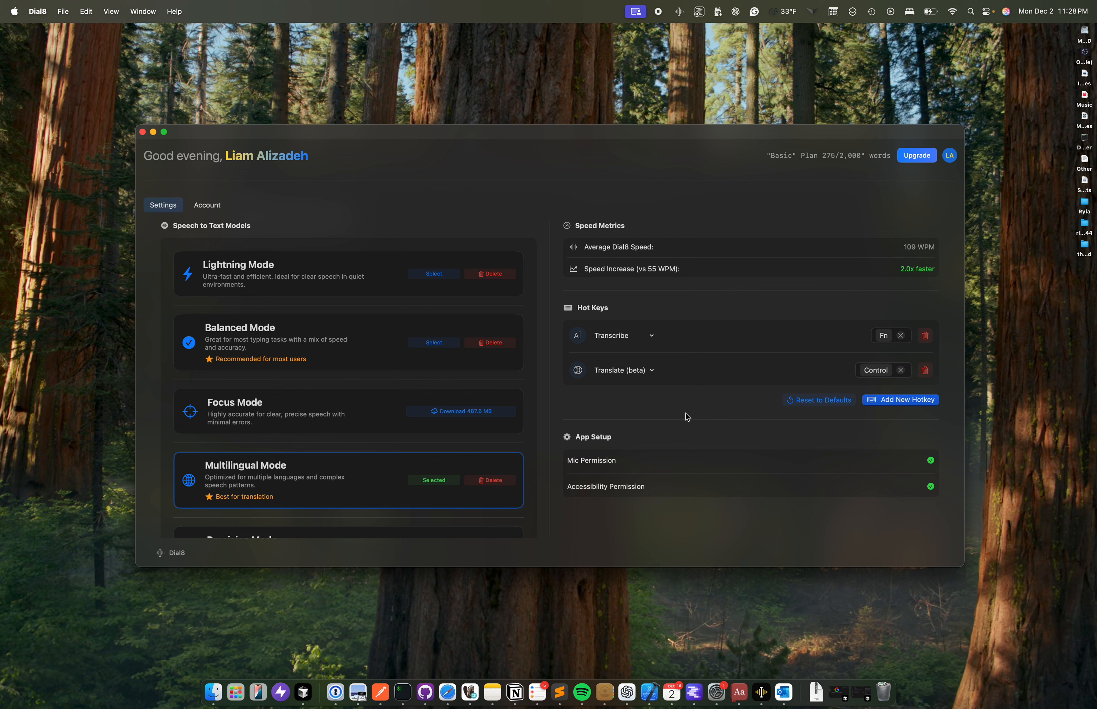
scroll(687, 417, up, 2)
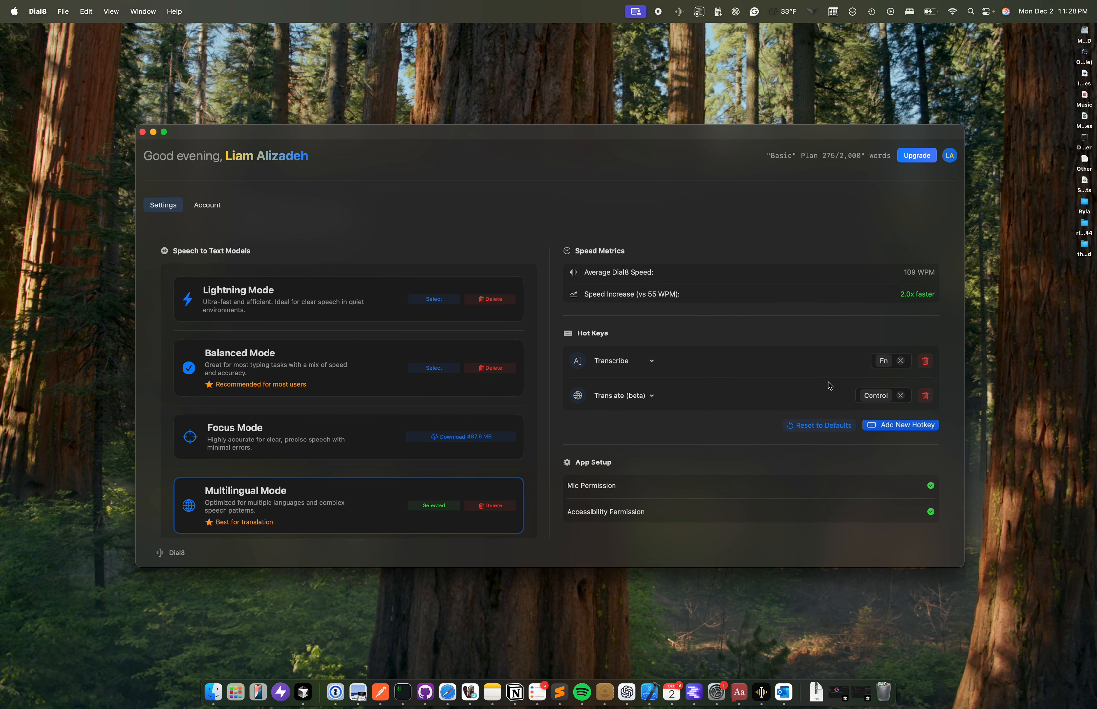
key(super+Tab)
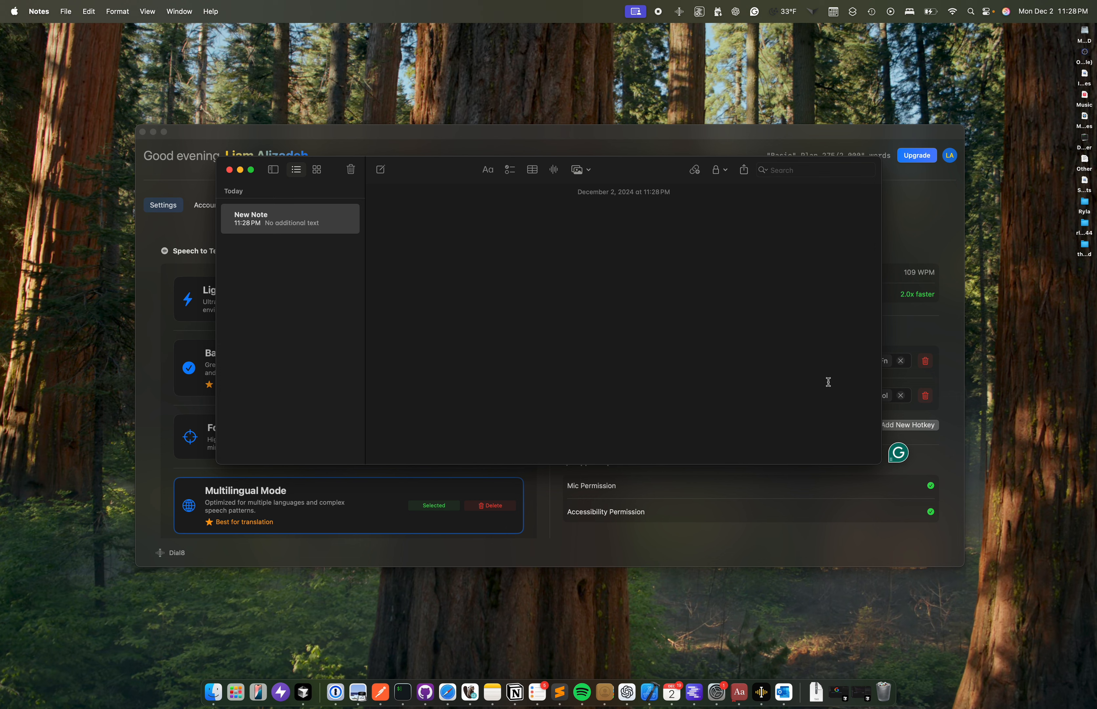
Record a Transcribe dictation for the note in Notes while switching Dial8's speech-to-text model to Balanced Mode.
key(fn)
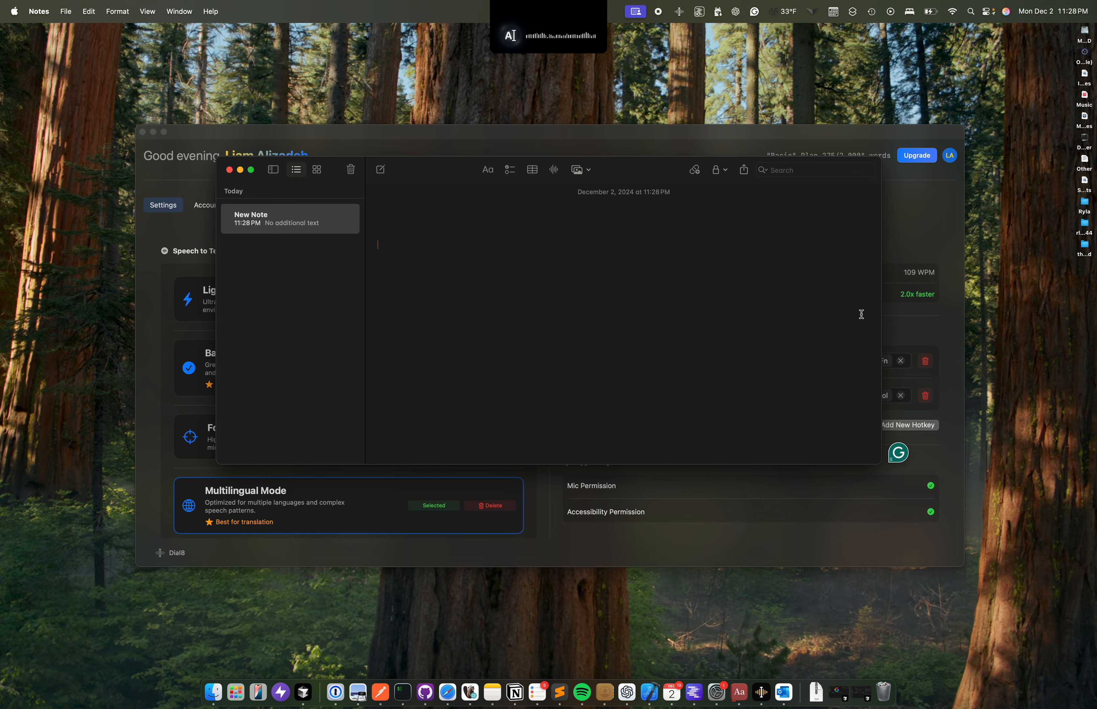
click(930, 246)
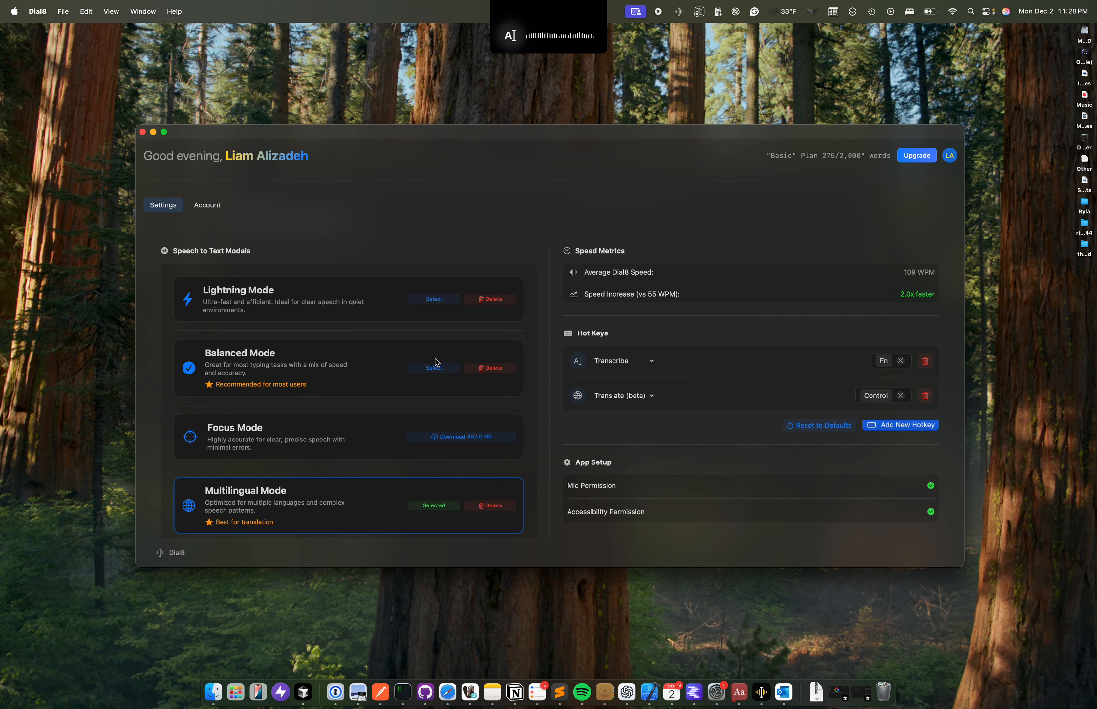
click(435, 368)
key(super+Tab)
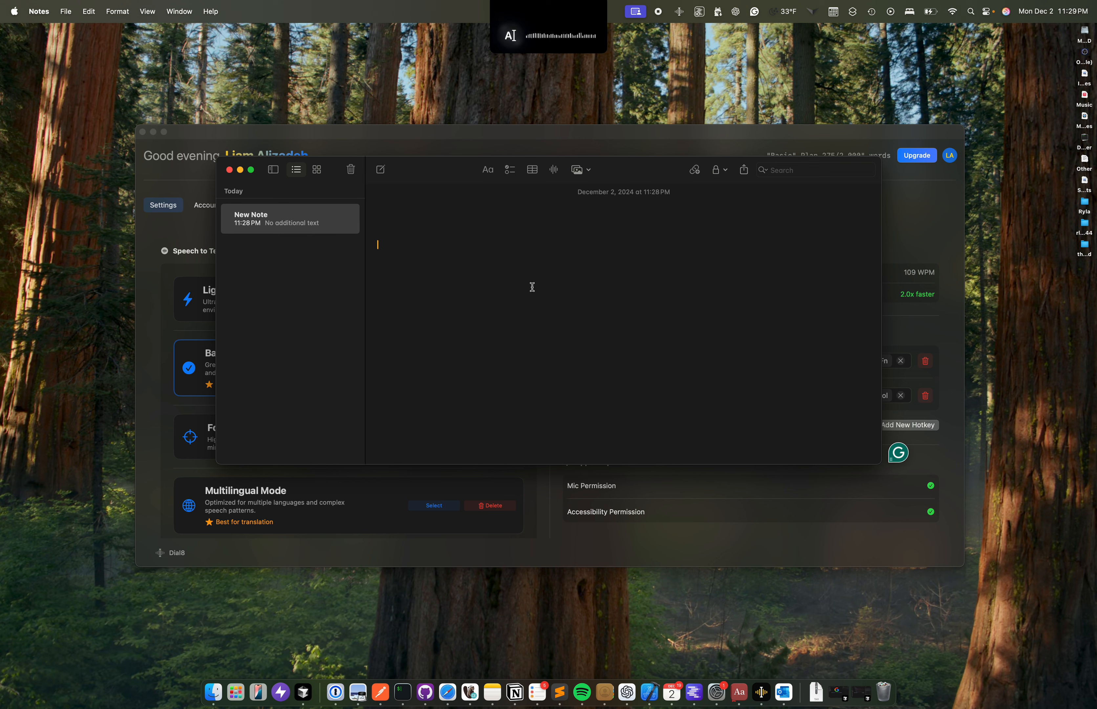
key(Fn)
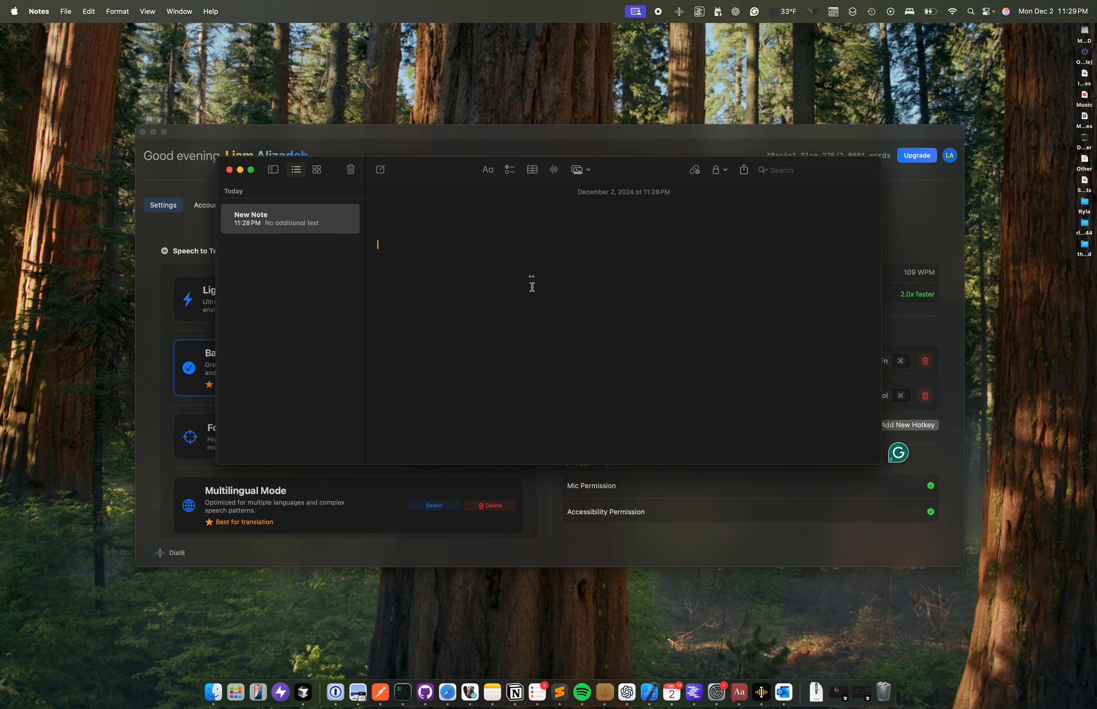